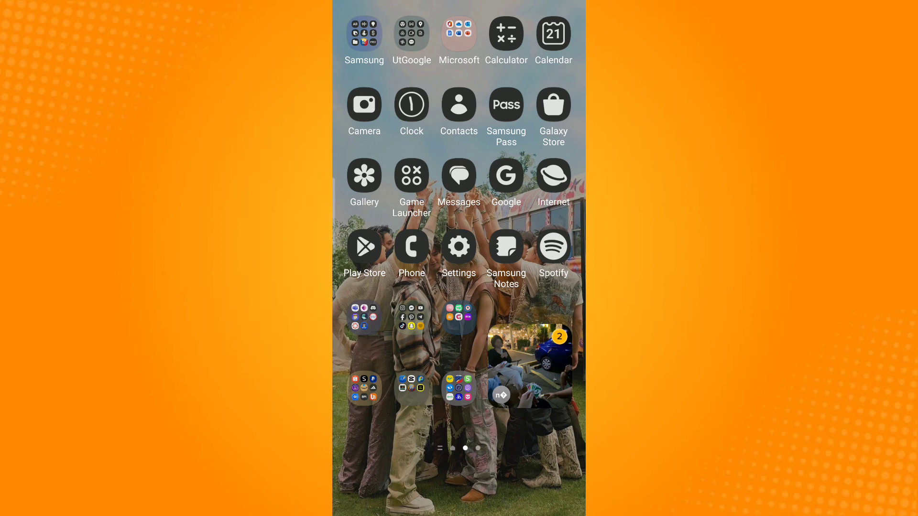
Launch WhatsApp and show the chat list's overflow menu.
{"action": "left_click", "coordinate": [411, 316]}
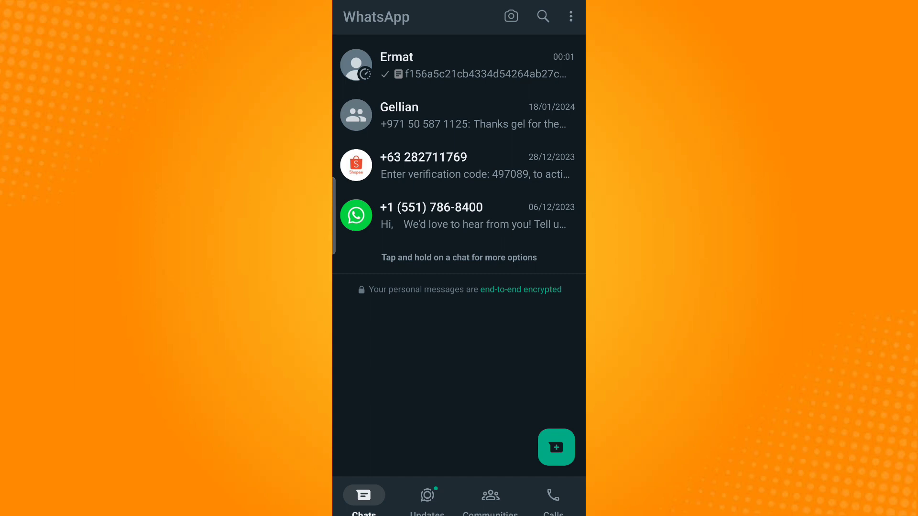
{"action": "left_click", "coordinate": [571, 16]}
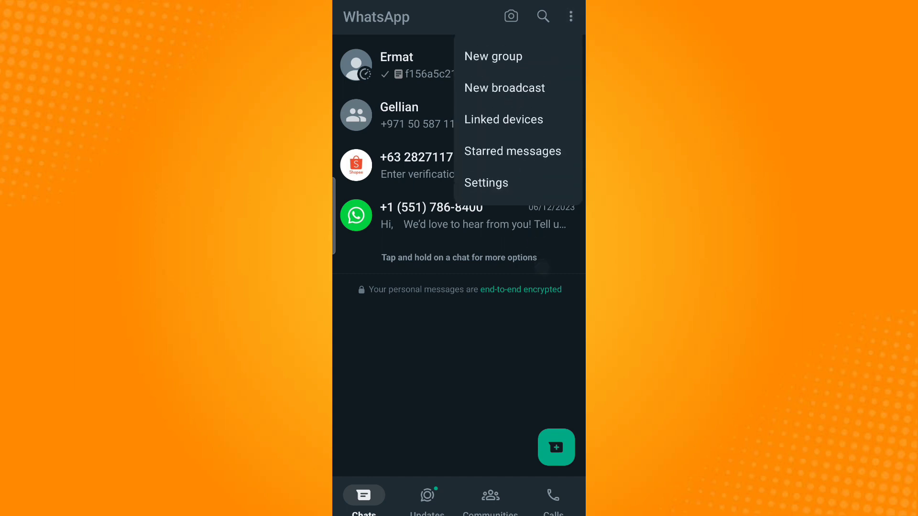
Back up WhatsApp chats to Google Drive over cellular data, then go home.
{"action": "left_click", "coordinate": [501, 193]}
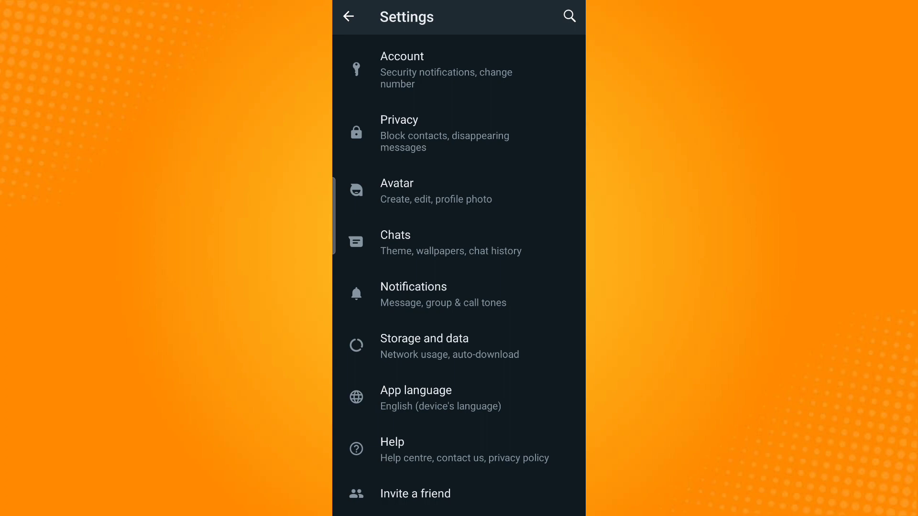
{"action": "left_click", "coordinate": [459, 242]}
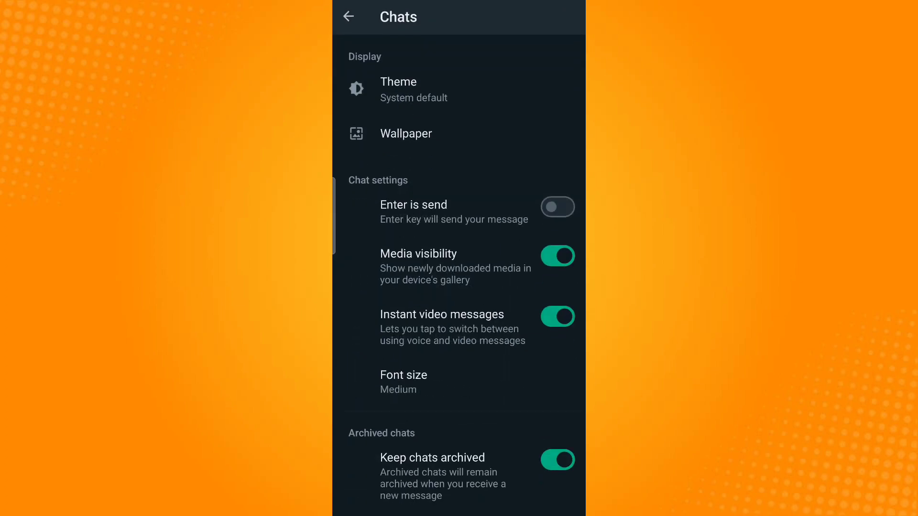
{"action": "scroll", "coordinate": [489, 407], "scroll_direction": "down", "scroll_amount": 3}
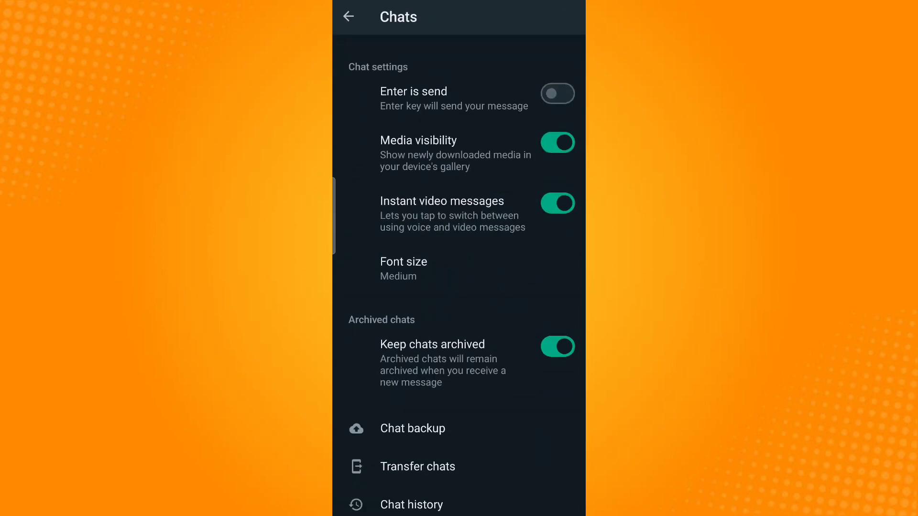
{"action": "left_click", "coordinate": [412, 428]}
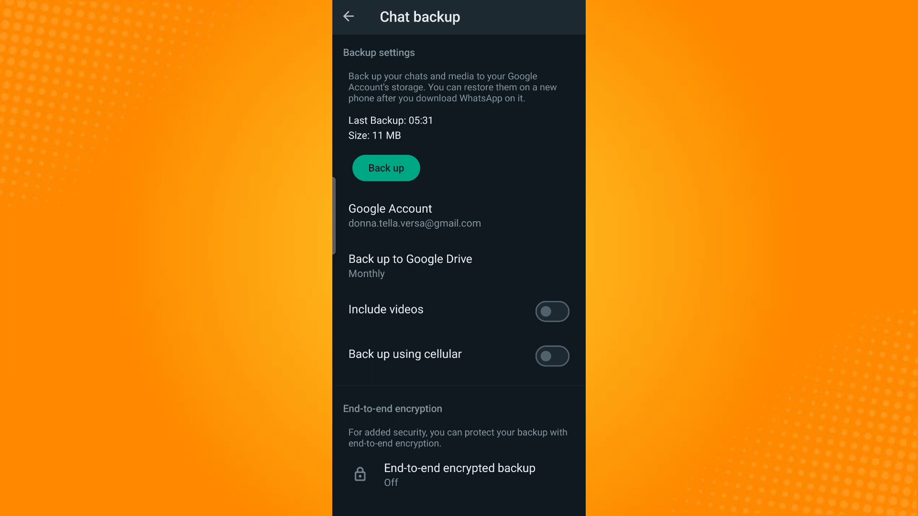
{"action": "left_click", "coordinate": [386, 168]}
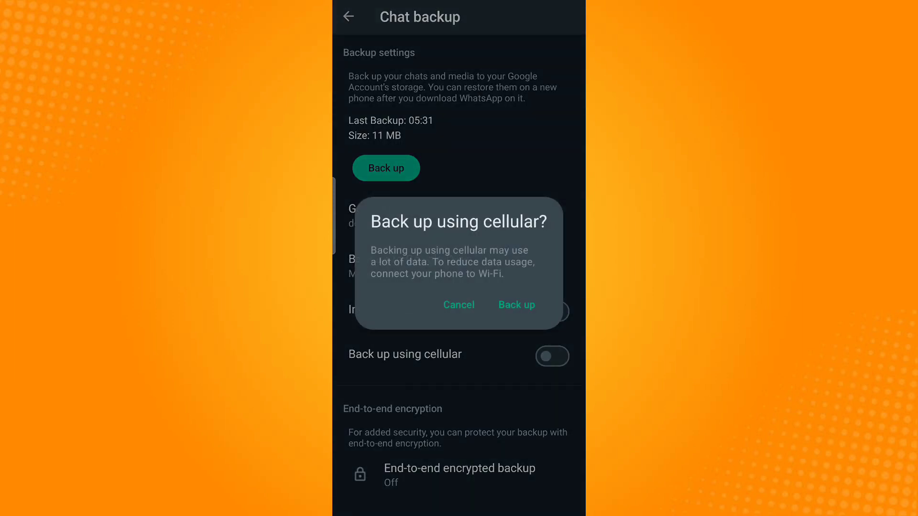
{"action": "left_click", "coordinate": [516, 305]}
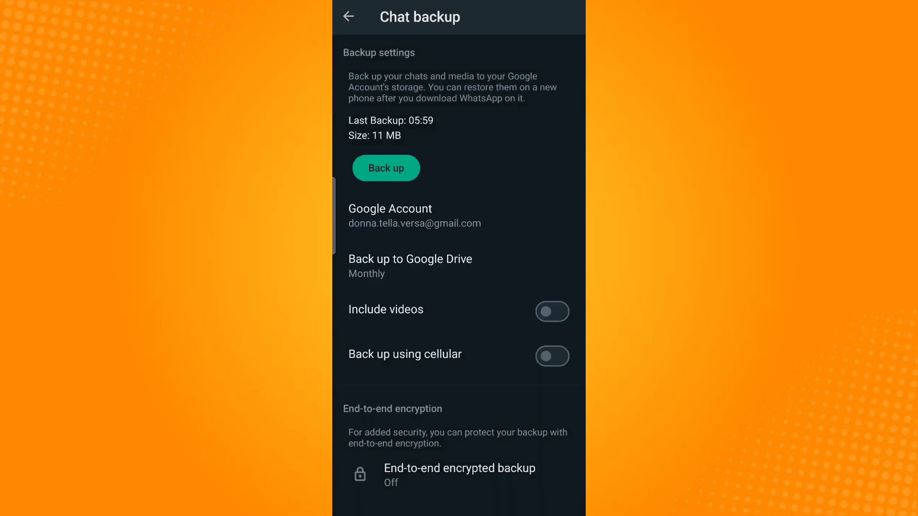
{"action": "left_click_drag", "start_coordinate": [463, 485], "coordinate": [463, 373]}
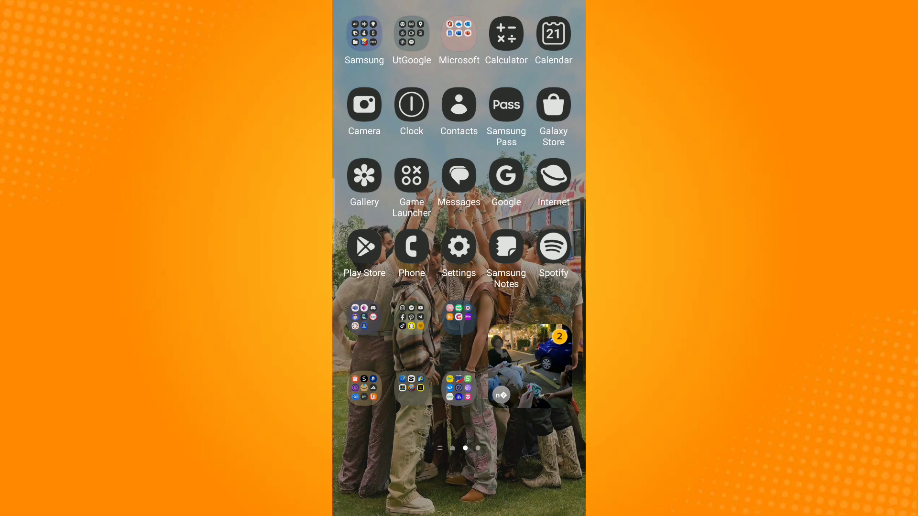
Keep the Play Store auto-update option on 'Don't auto-update apps', then go home.
{"action": "left_click", "coordinate": [365, 248]}
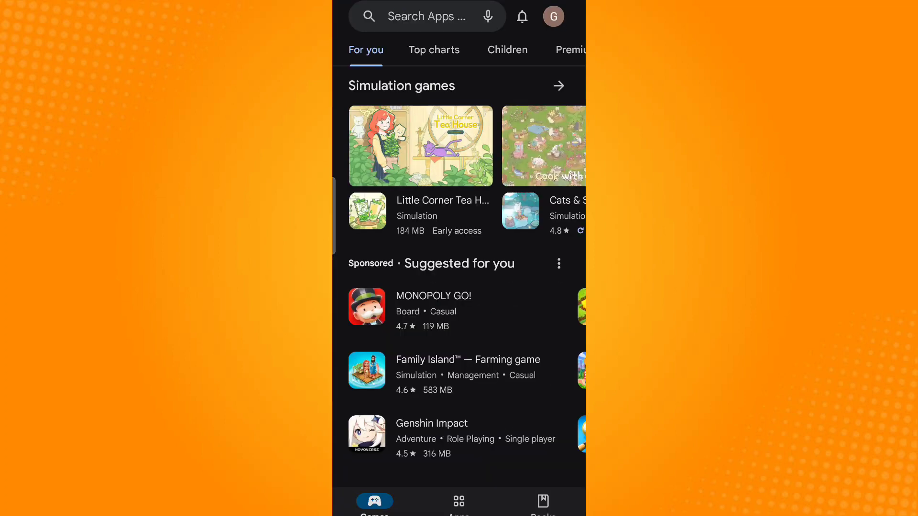
{"action": "left_click", "coordinate": [554, 16]}
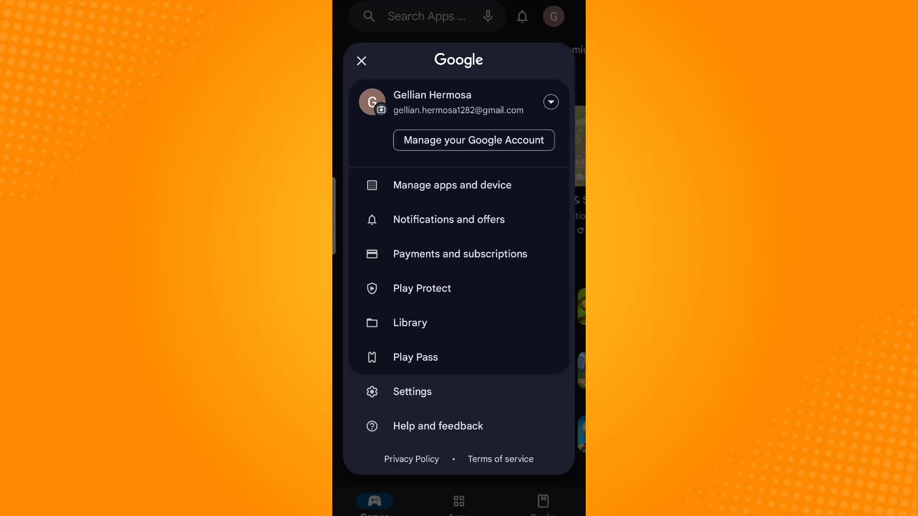
{"action": "left_click", "coordinate": [414, 401]}
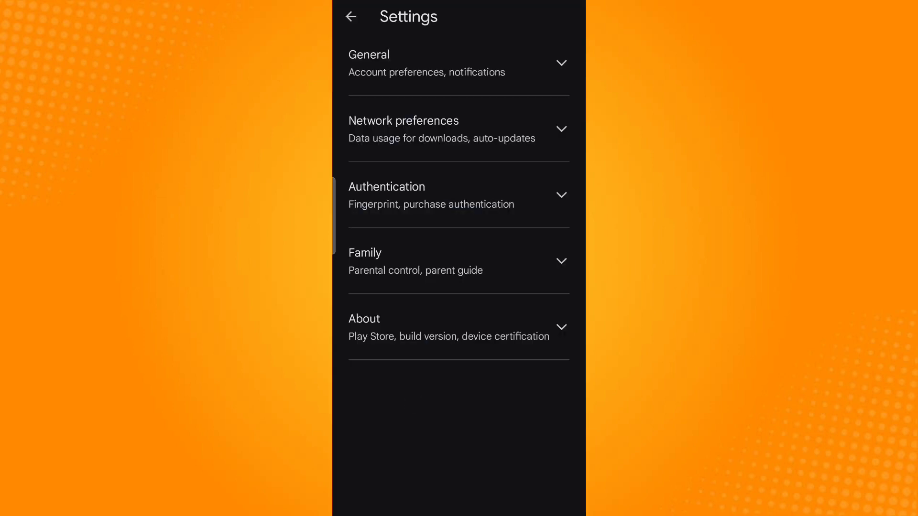
{"action": "left_click", "coordinate": [557, 129]}
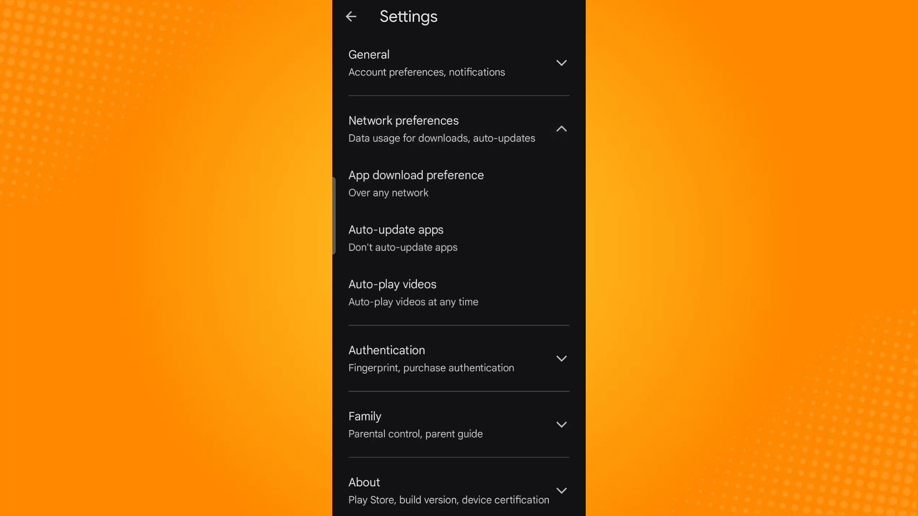
{"action": "left_click", "coordinate": [436, 231]}
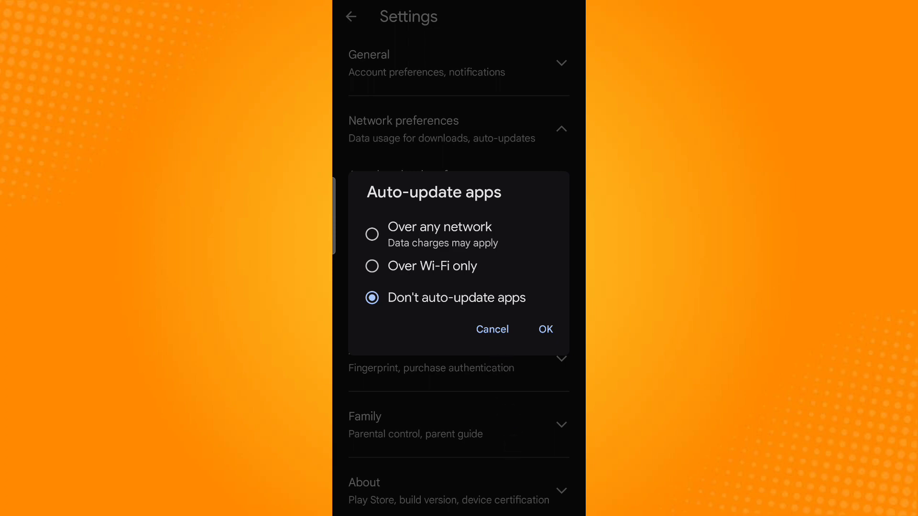
{"action": "left_click", "coordinate": [543, 325]}
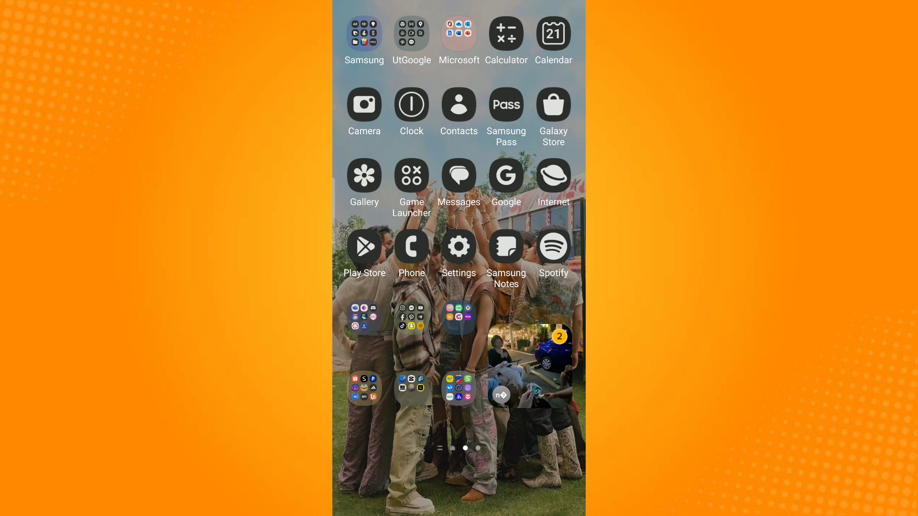
In Samsung Internet, choose the AndroidAPKsFree result from the 'whatsapp old version' search.
{"action": "left_click", "coordinate": [563, 185]}
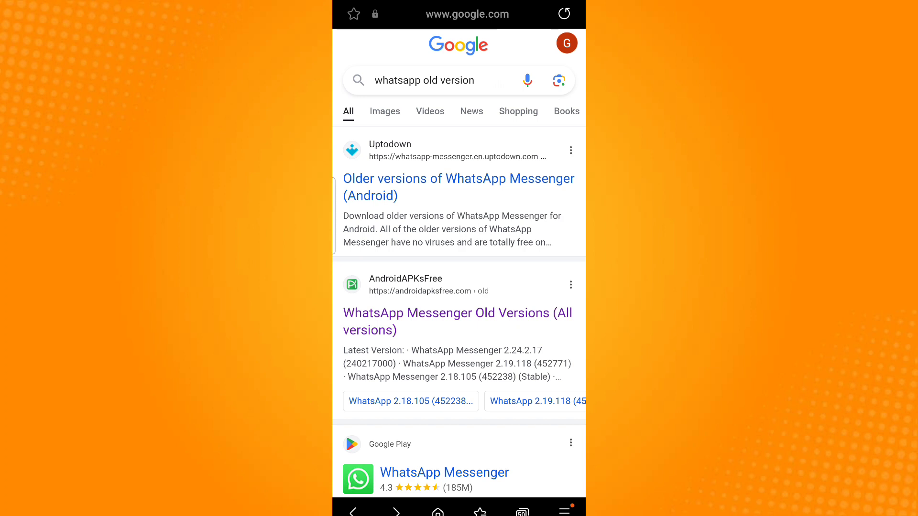
{"action": "left_click", "coordinate": [424, 293]}
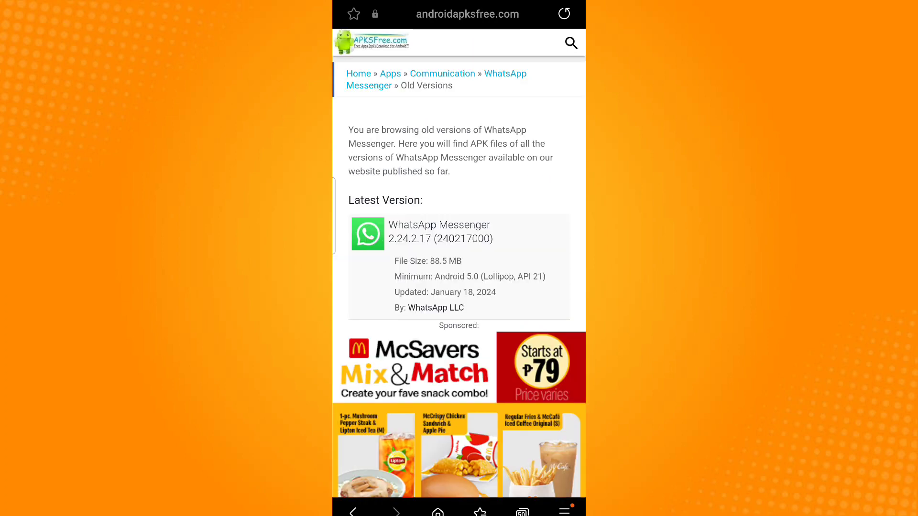
{"action": "scroll", "coordinate": [459, 288], "scroll_direction": "down", "scroll_amount": 10}
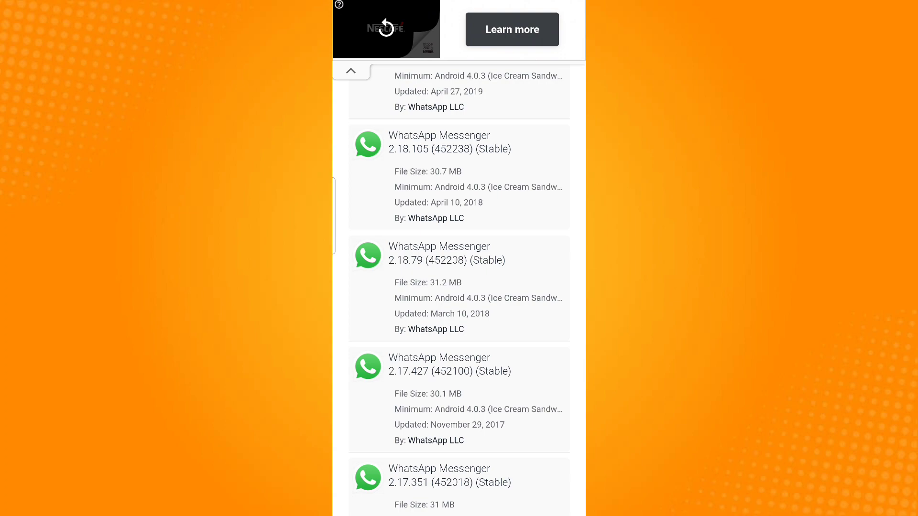
{"action": "scroll", "coordinate": [459, 287], "scroll_direction": "down", "scroll_amount": 10}
Open the WhatsApp 2.23.19.5 download page and uninstall the current WhatsApp.
{"action": "left_click_drag", "start_coordinate": [573, 96], "coordinate": [574, 500]}
{"action": "scroll", "coordinate": [459, 288], "scroll_direction": "up", "scroll_amount": 5}
{"action": "scroll", "coordinate": [458, 287], "scroll_direction": "up", "scroll_amount": 5}
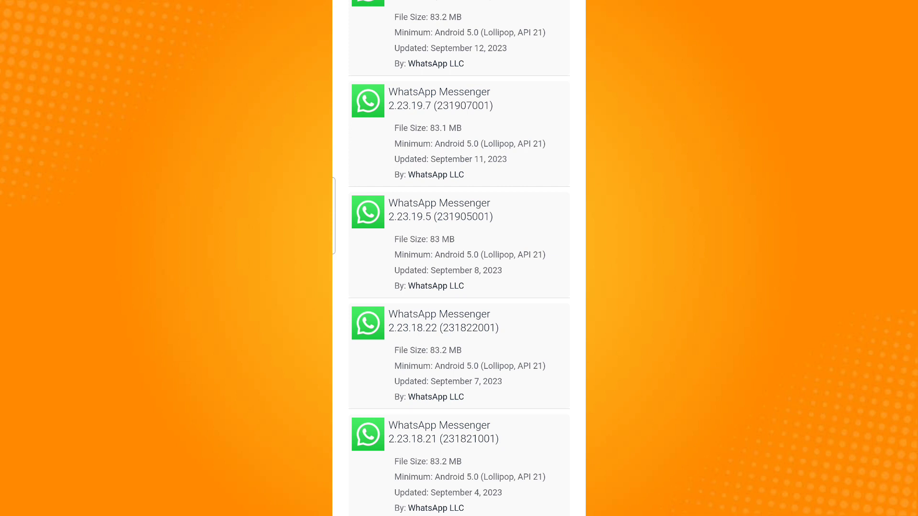
{"action": "left_click", "coordinate": [535, 246]}
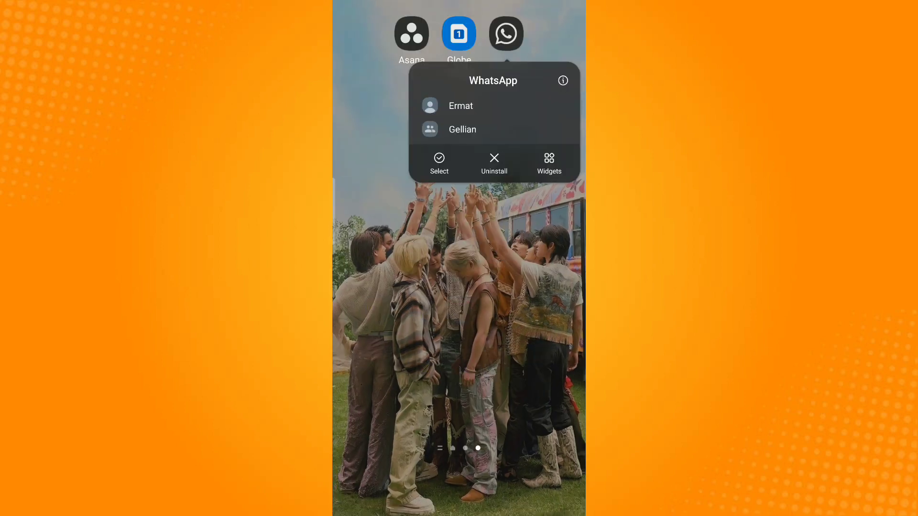
{"action": "left_click", "coordinate": [493, 161]}
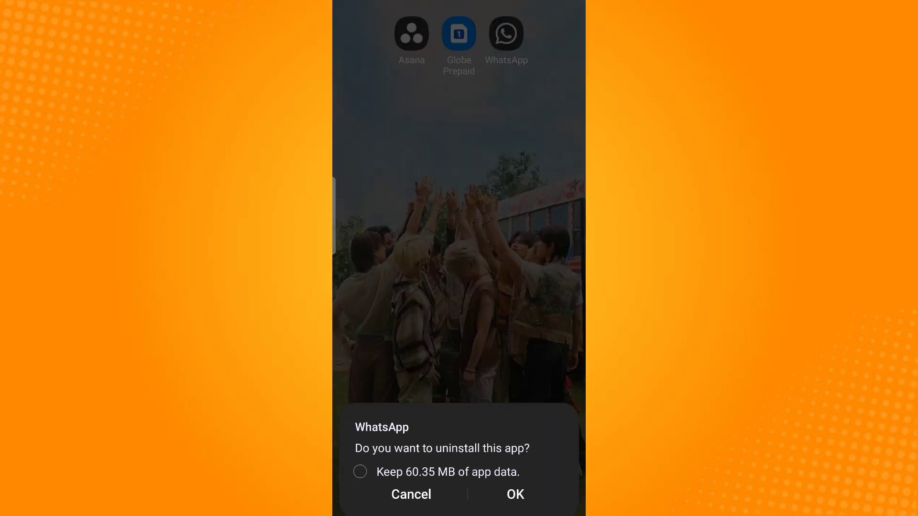
{"action": "left_click", "coordinate": [520, 495]}
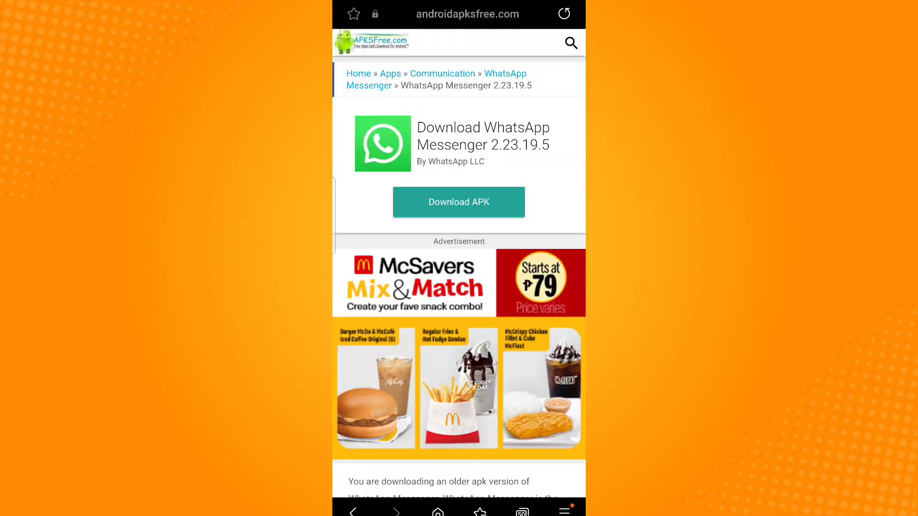
Download the WhatsApp 2.23.19.5 APK, install it, and launch it.
{"action": "left_click", "coordinate": [495, 204]}
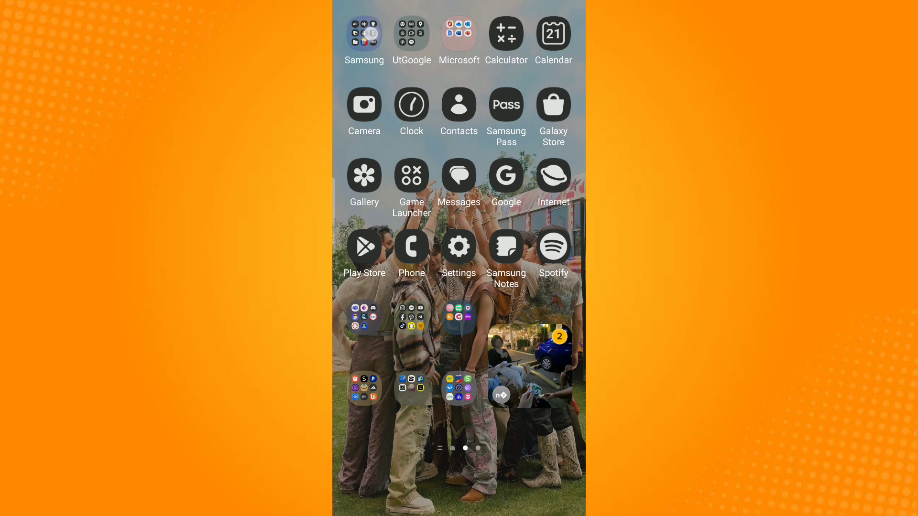
{"action": "left_click", "coordinate": [458, 148]}
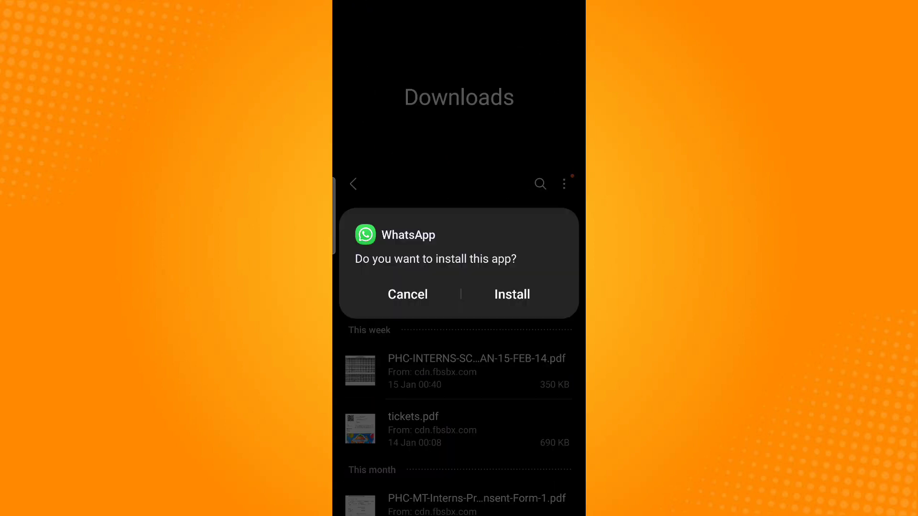
{"action": "left_click", "coordinate": [517, 294]}
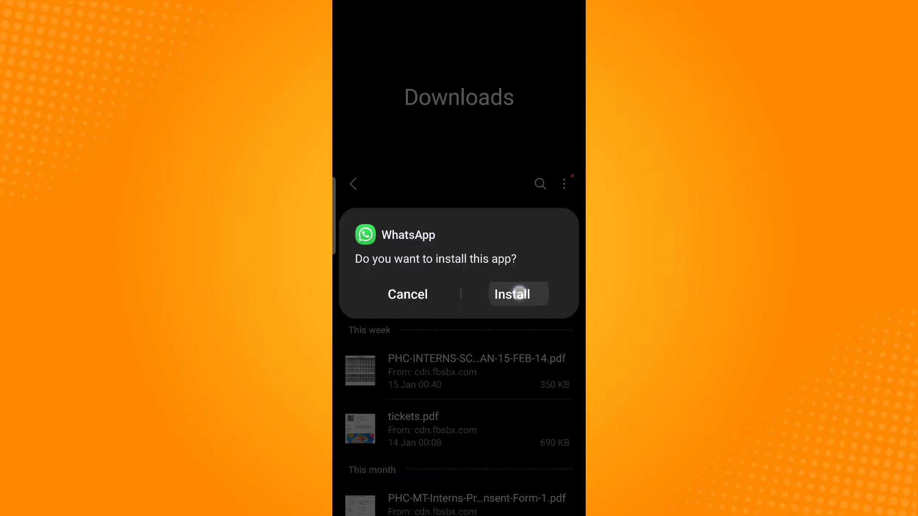
{"action": "left_click", "coordinate": [511, 294]}
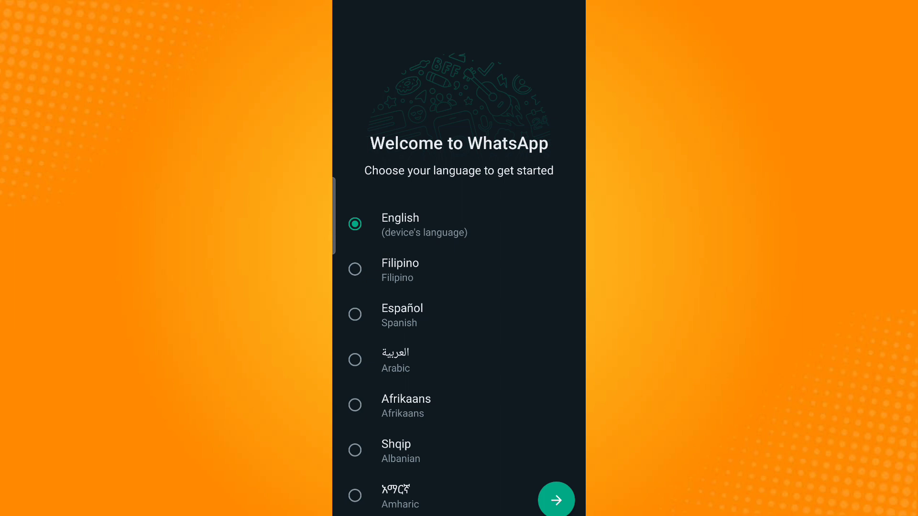
Keep English as WhatsApp's language and accept the terms.
{"action": "left_click", "coordinate": [556, 500]}
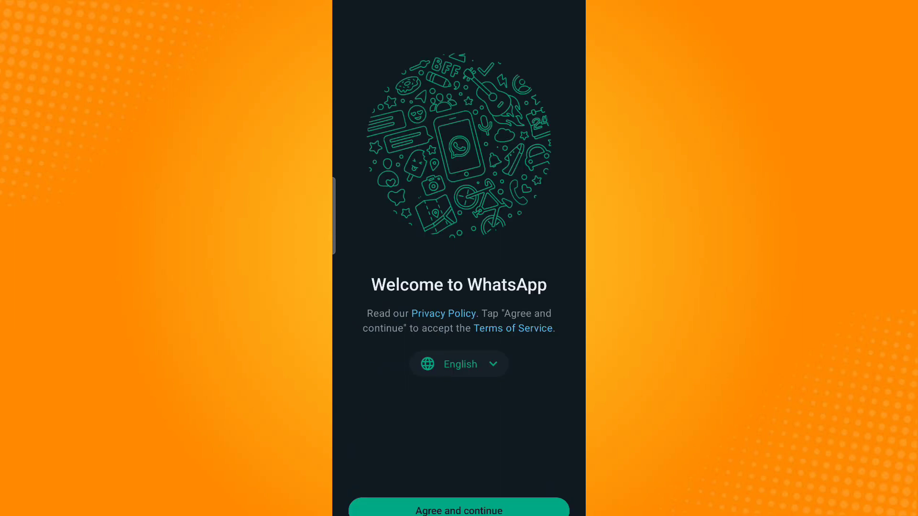
{"action": "left_click", "coordinate": [512, 511]}
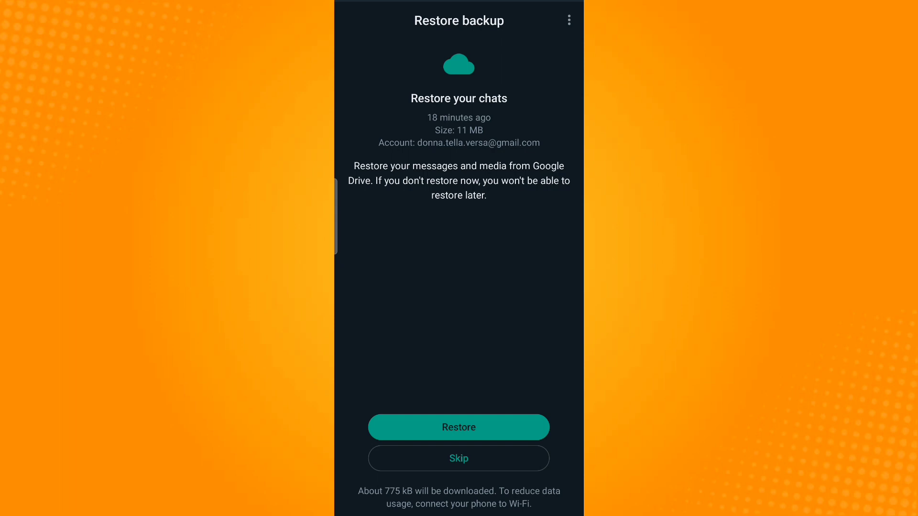
Restore the 419 messages from the Google Drive backup.
{"action": "left_click", "coordinate": [458, 426]}
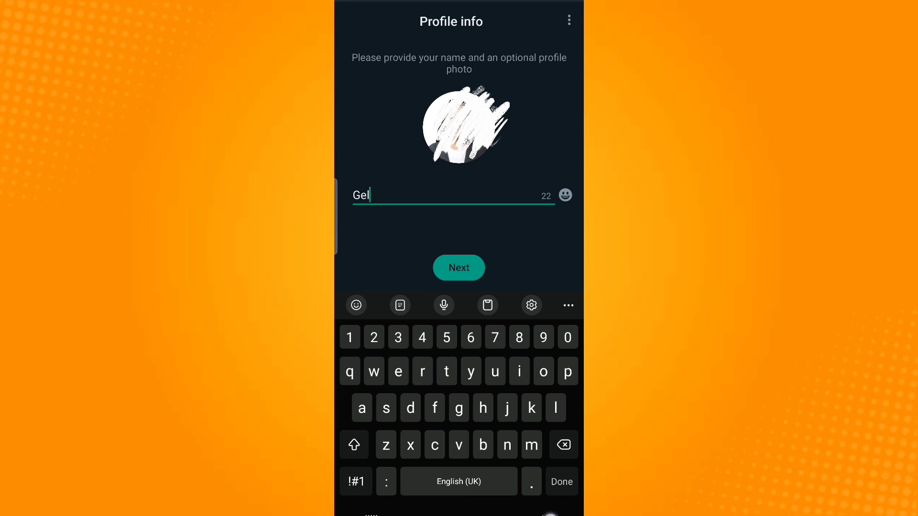
Dismiss the keyboard after typing the profile name.
{"action": "key", "text": "Escape"}
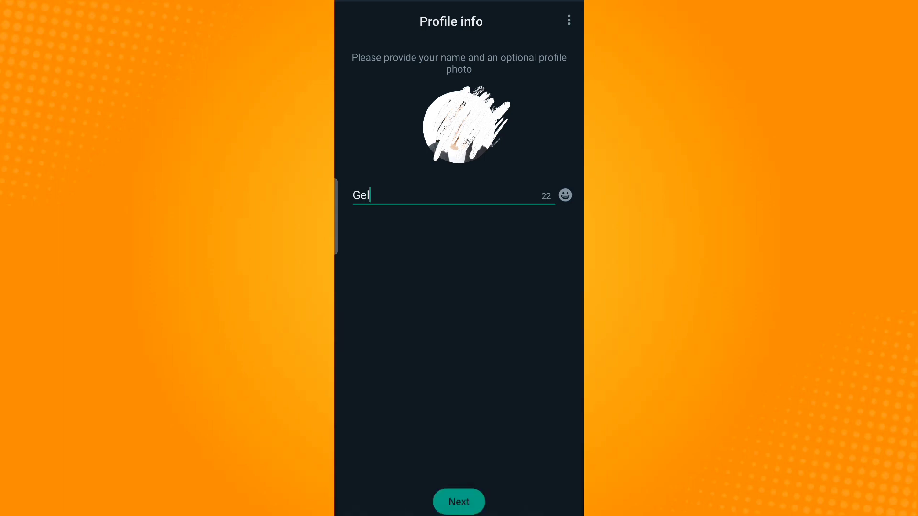